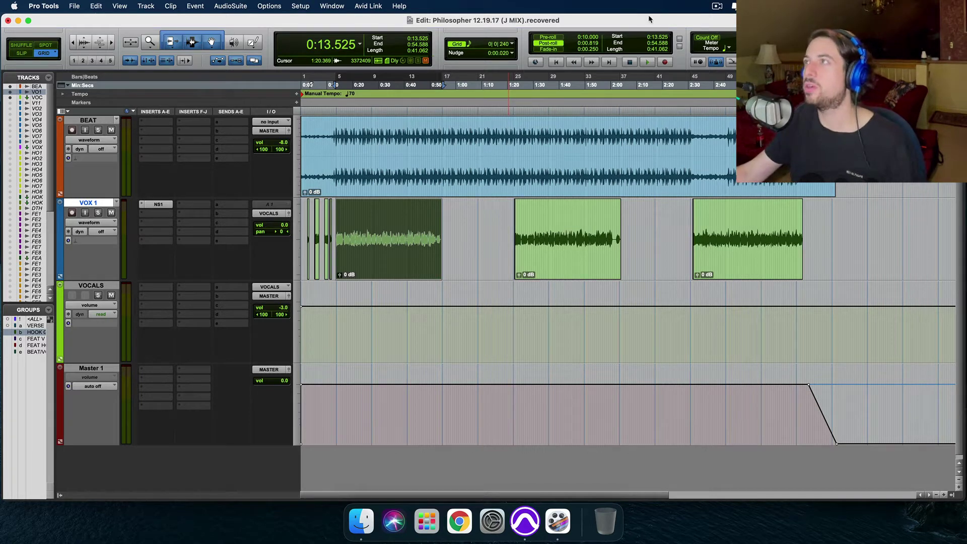
Play the song briefly, then stop playback and return to the start.
{"action": "key", "text": "space"}
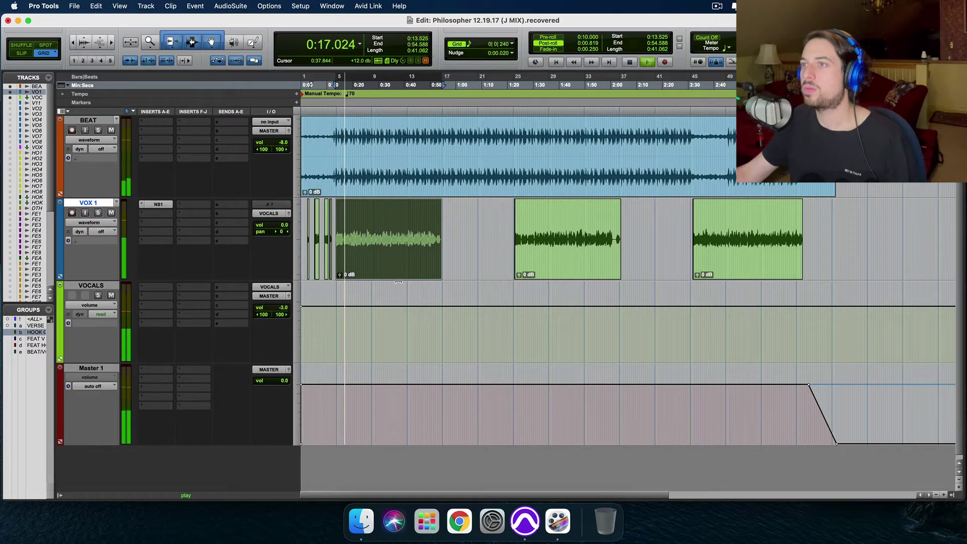
{"action": "key", "text": "space"}
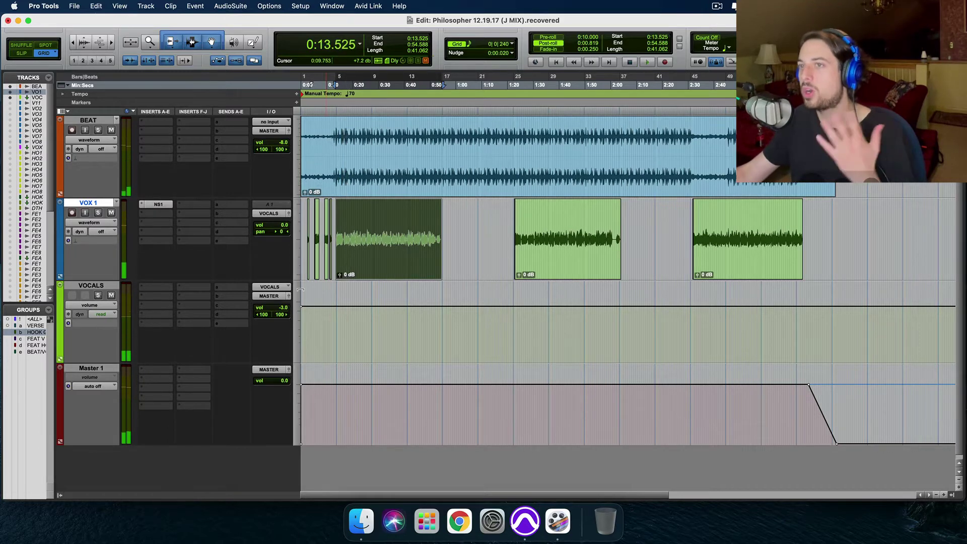
Insert Smooth Operator (stereo) on the first VOCALS insert via a 'smoo' search, and nudge its window left.
{"action": "left_click", "coordinate": [155, 289]}
{"action": "type", "text": "smoo"}
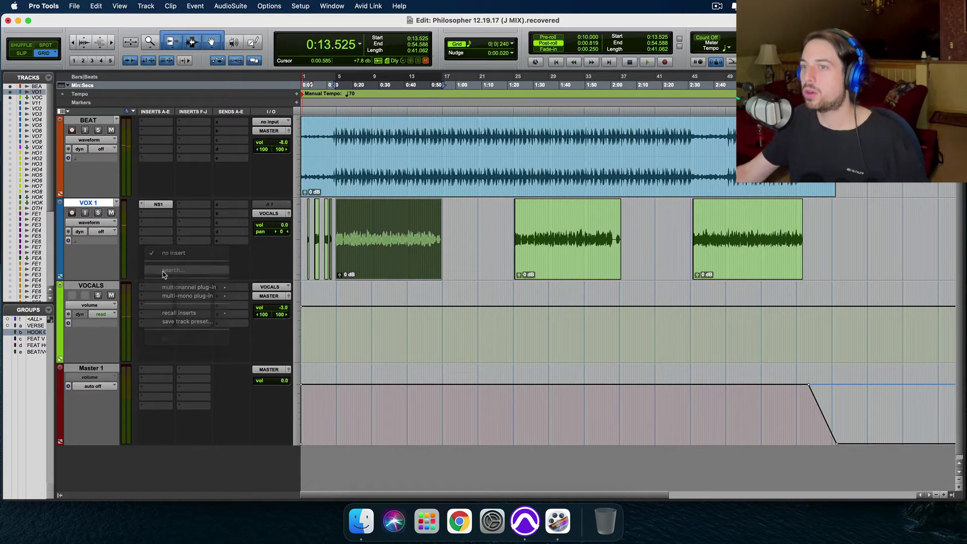
{"action": "key", "text": "Return"}
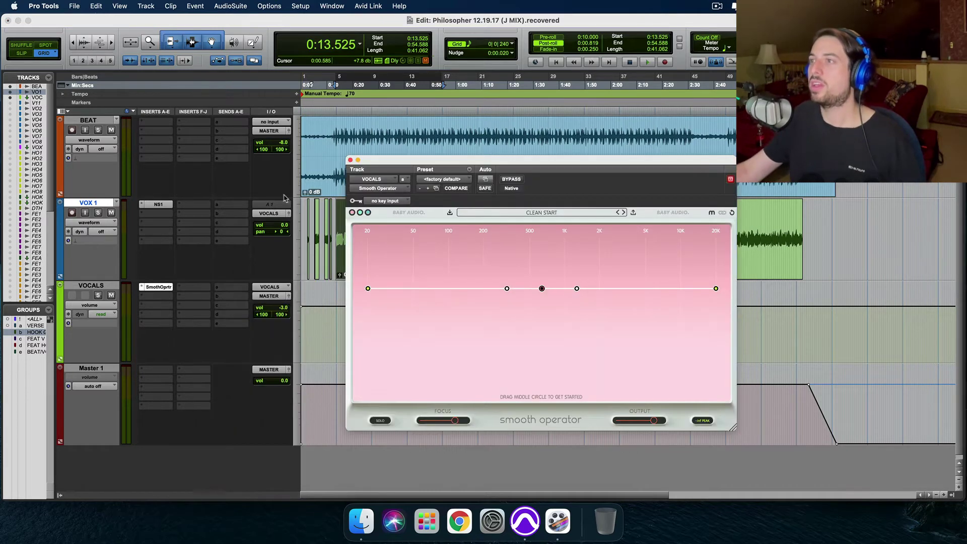
{"action": "left_click_drag", "start_coordinate": [511, 161], "coordinate": [500, 161]}
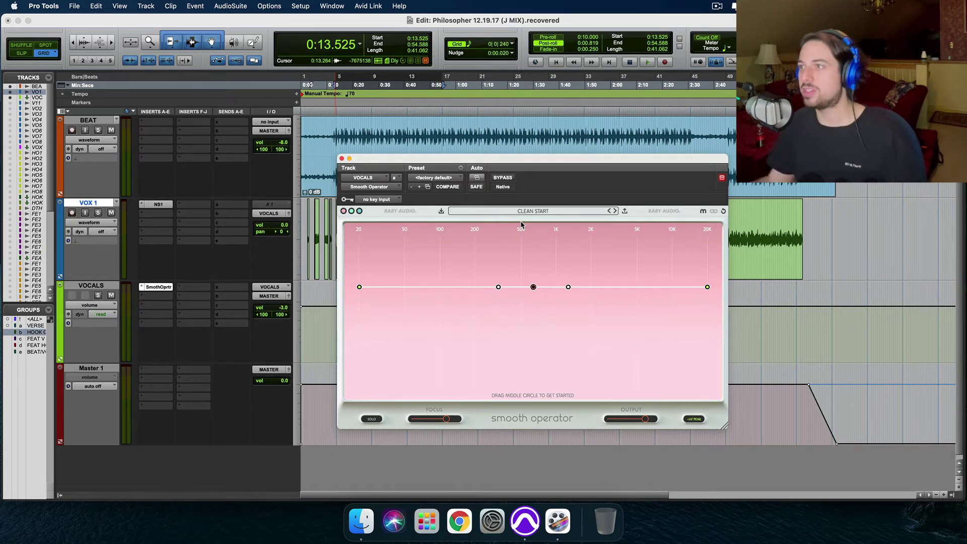
During playback, lower Smooth Operator's threshold from -32 to about -56 dB, A/B it with bypass, then stop.
{"action": "left_click", "coordinate": [532, 286]}
{"action": "key", "text": "space"}
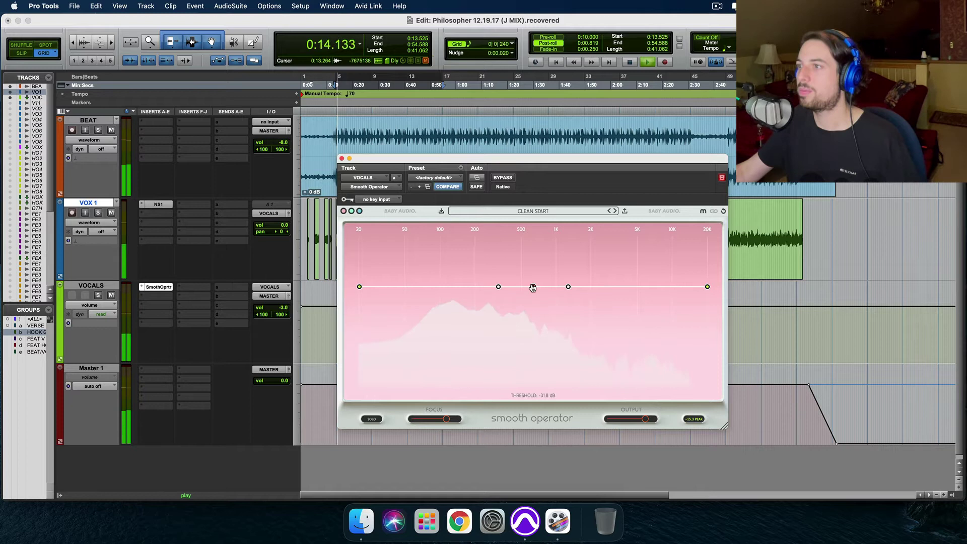
{"action": "left_click_drag", "start_coordinate": [533, 288], "coordinate": [531, 328]}
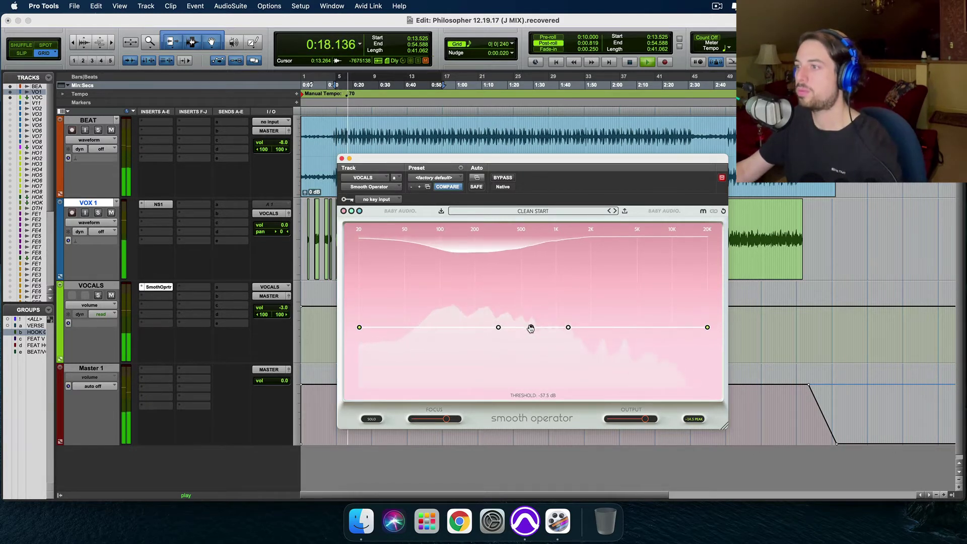
{"action": "left_click", "coordinate": [503, 177]}
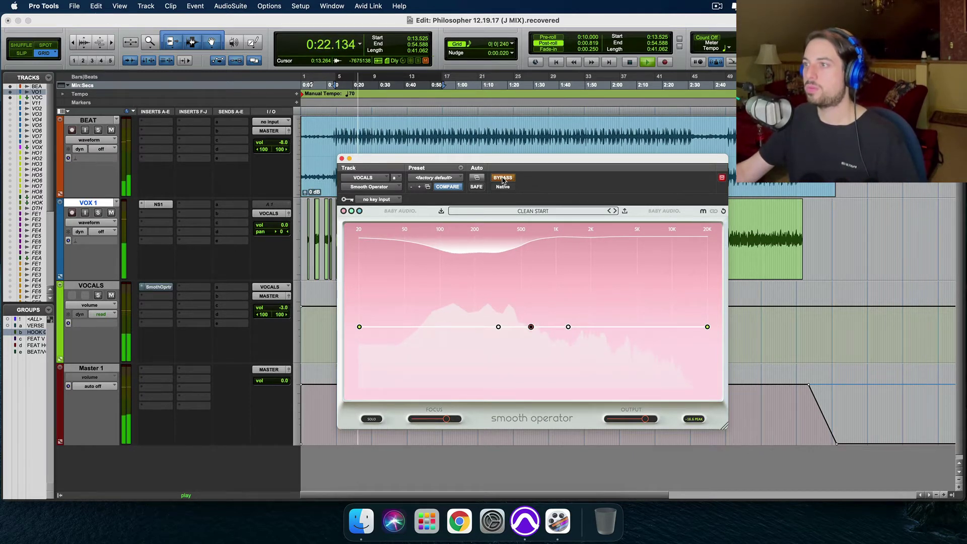
{"action": "left_click", "coordinate": [503, 178]}
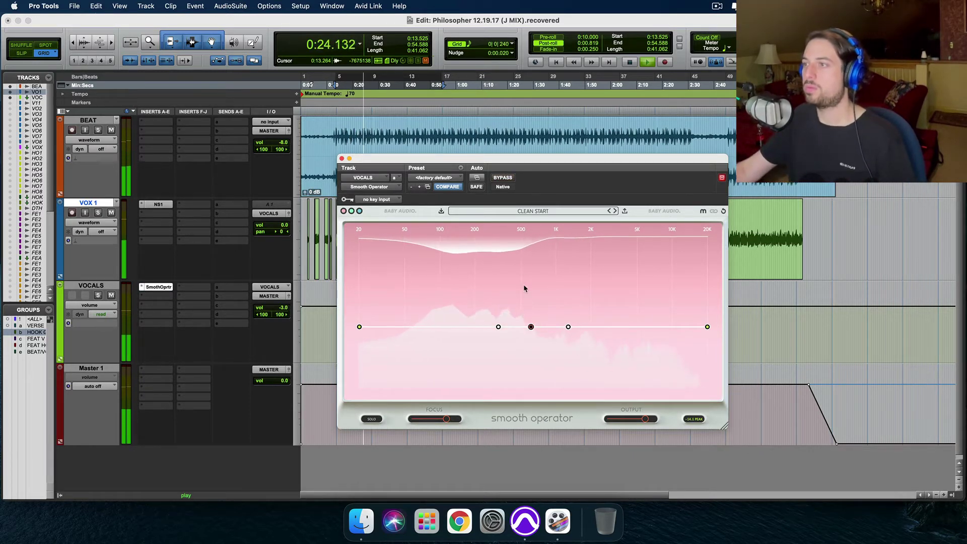
{"action": "left_click_drag", "start_coordinate": [531, 327], "coordinate": [531, 329]}
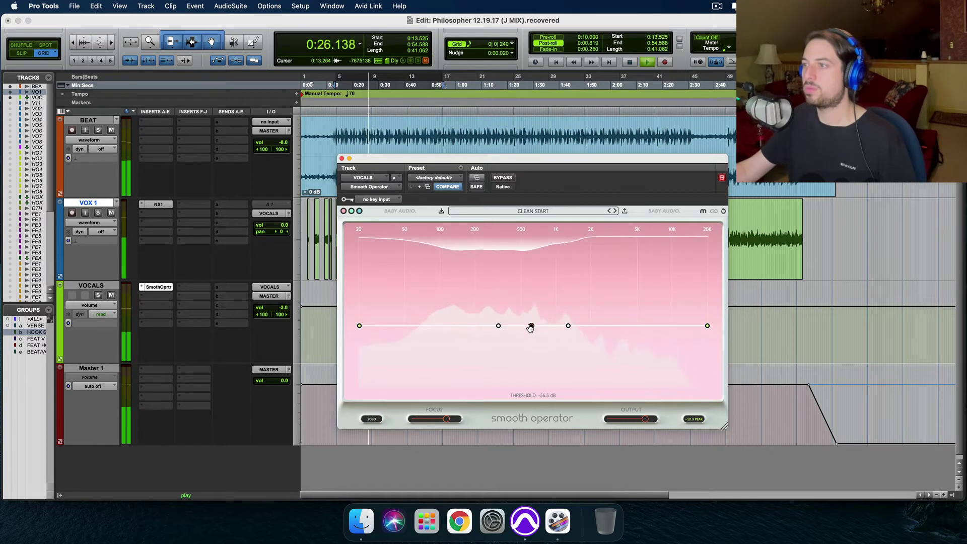
{"action": "key", "text": "space"}
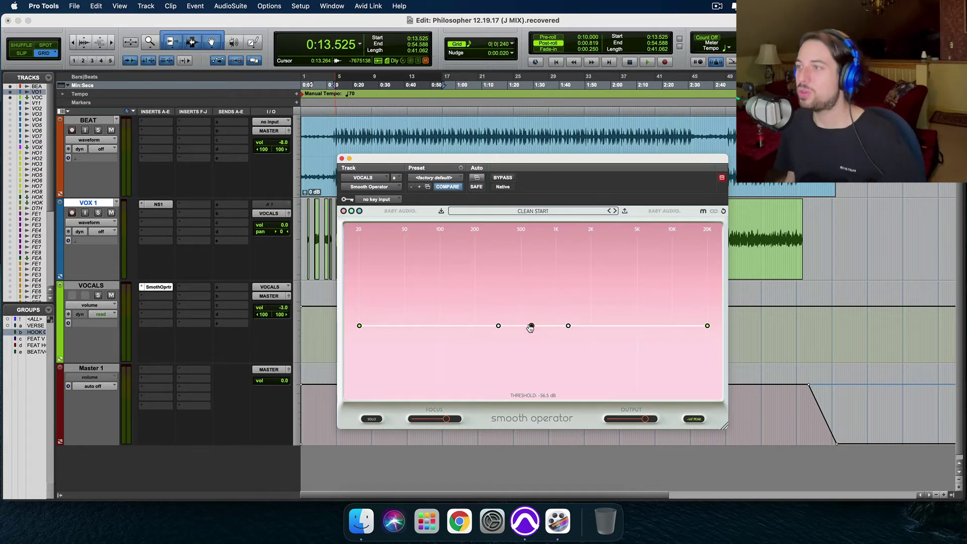
Insert Sibilance as the second VOCALS plug-in and lower its threshold to about -22 dB.
{"action": "left_click", "coordinate": [341, 159]}
{"action": "key", "text": "space"}
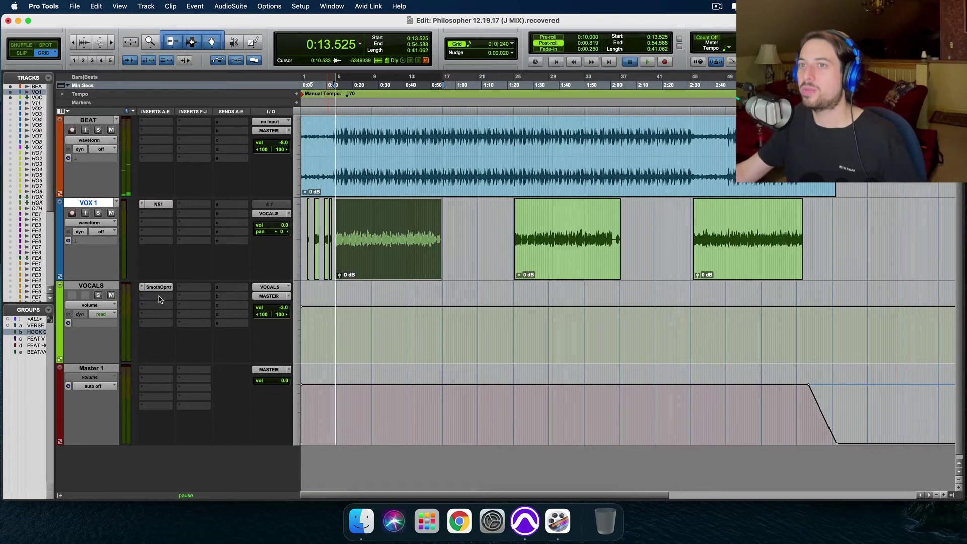
{"action": "left_click", "coordinate": [158, 305]}
{"action": "left_click", "coordinate": [173, 279]}
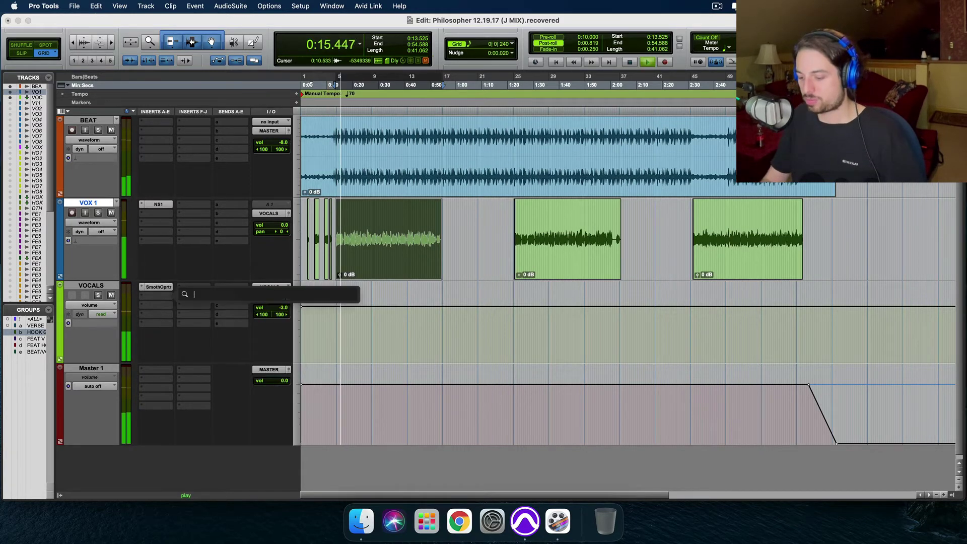
{"action": "type", "text": "sibilance"}
{"action": "key", "text": "Return"}
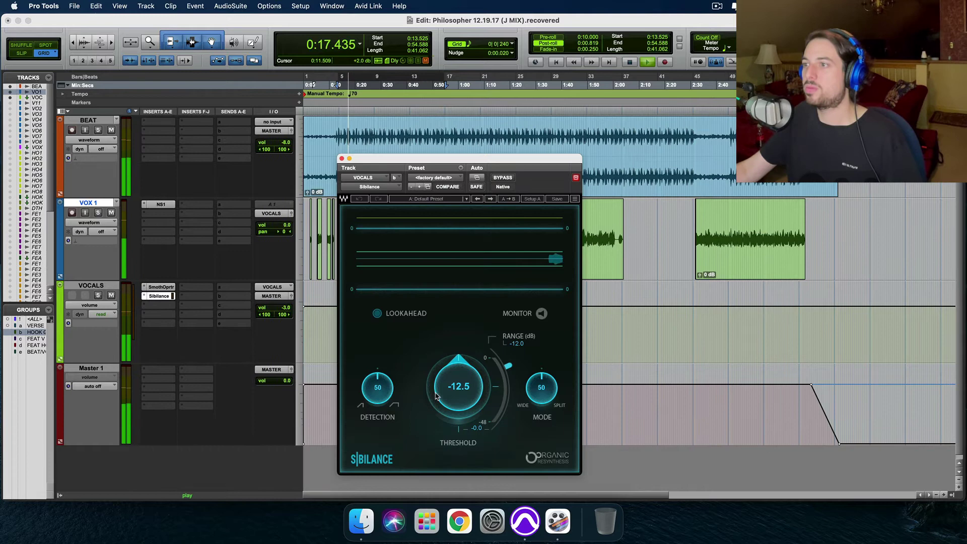
{"action": "left_click_drag", "start_coordinate": [458, 386], "coordinate": [458, 409]}
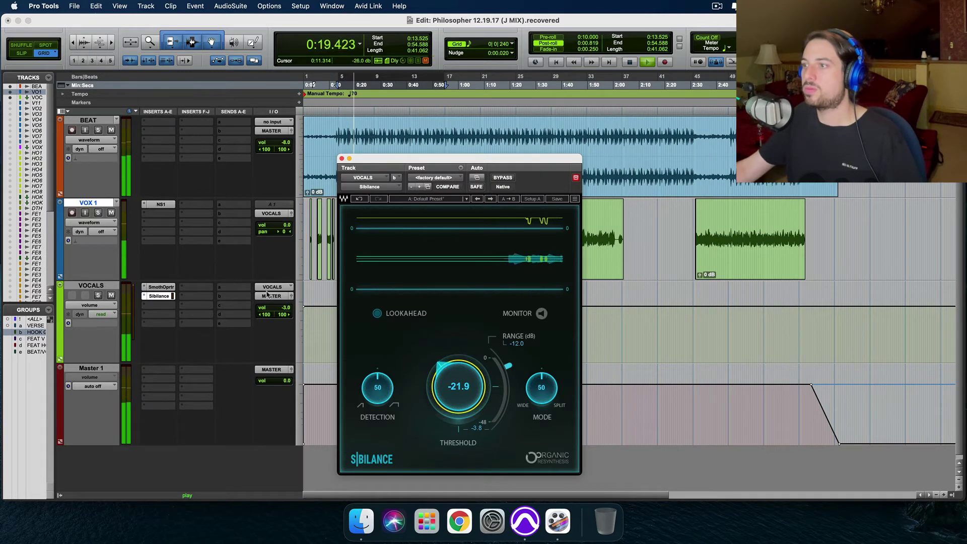
Add Kramer Tape as the third VOCALS insert.
{"action": "left_click", "coordinate": [172, 305]}
{"action": "left_click", "coordinate": [173, 292]}
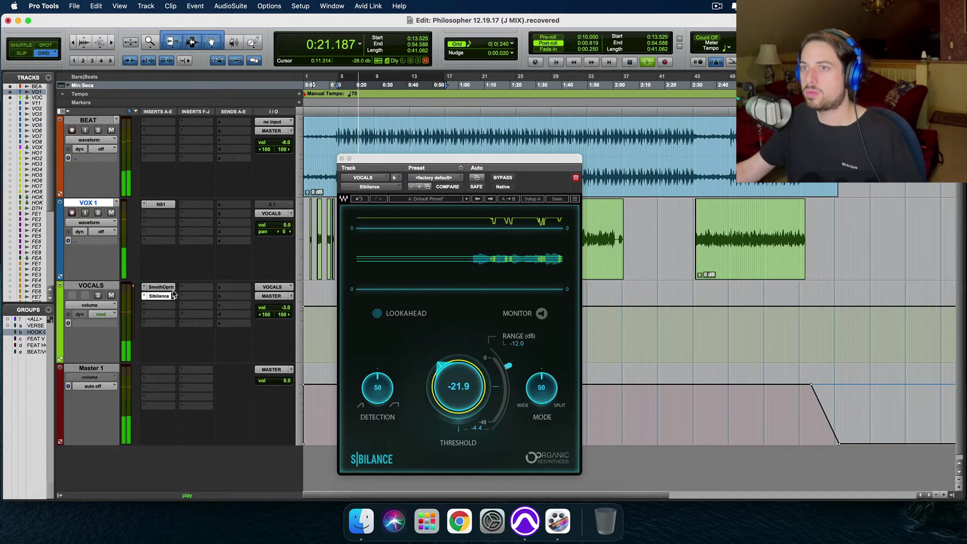
{"action": "type", "text": "kramer"}
{"action": "key", "text": "Return"}
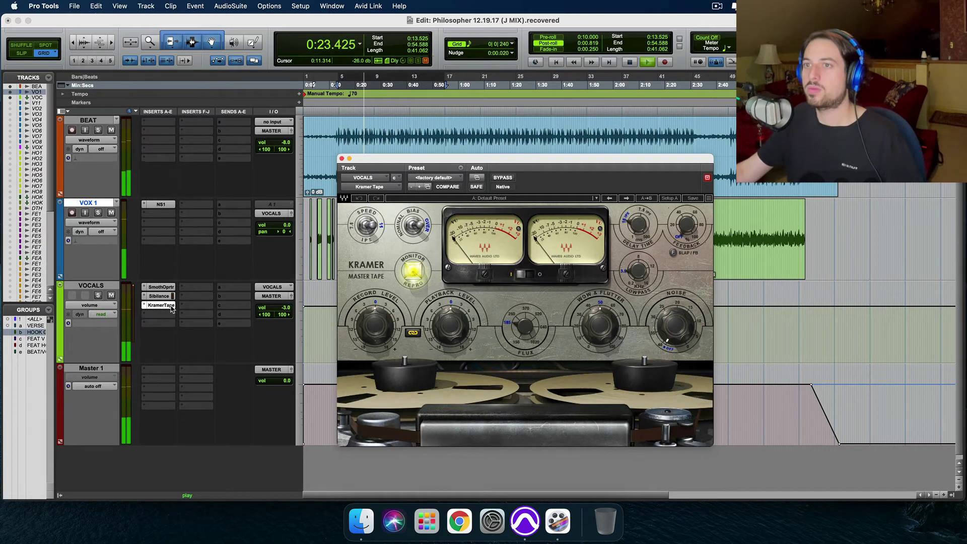
{"action": "left_click", "coordinate": [162, 305]}
Add API-550A (stereo) as the fourth insert and turn its output down to about -1.4.
{"action": "left_click", "coordinate": [170, 314]}
{"action": "left_click", "coordinate": [176, 297]}
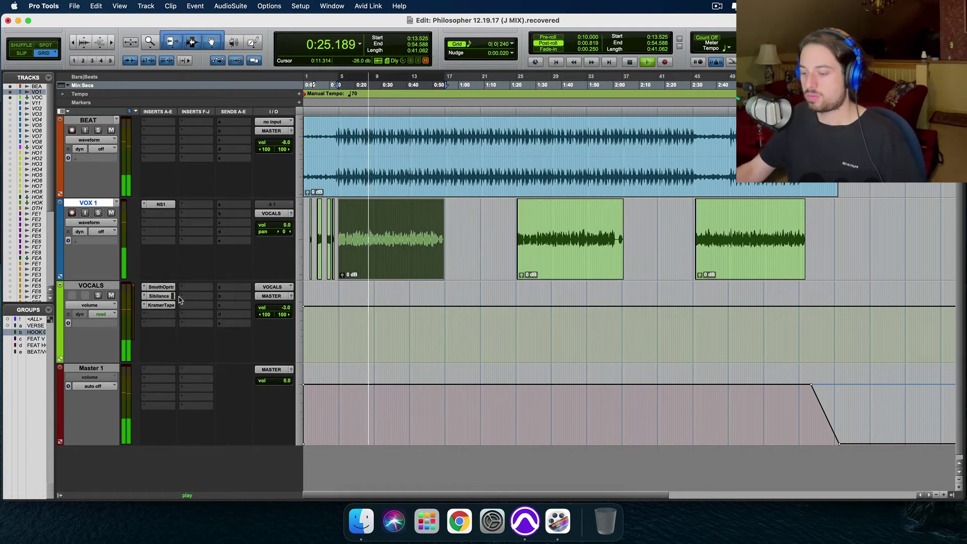
{"action": "type", "text": "api"}
{"action": "key", "text": "Down"}
{"action": "key", "text": "Down"}
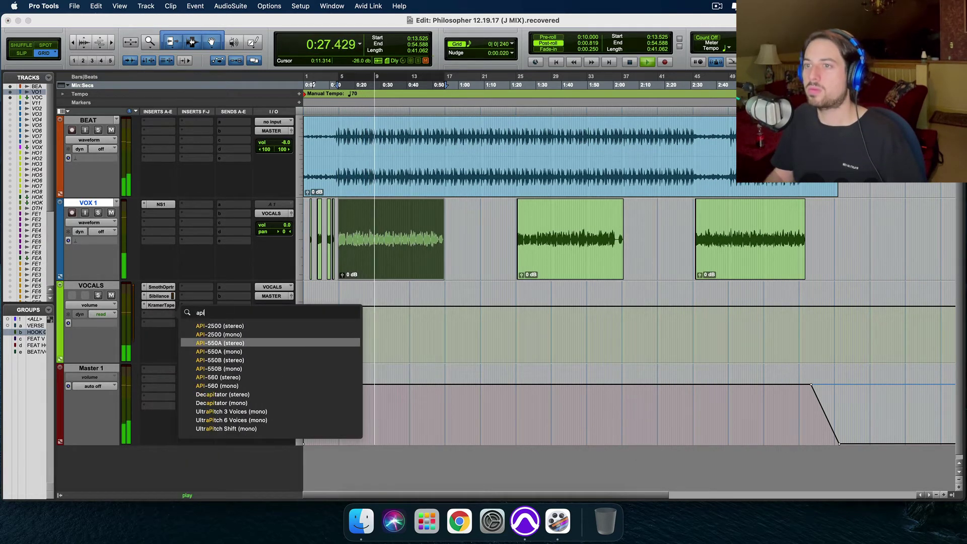
{"action": "key", "text": "Return"}
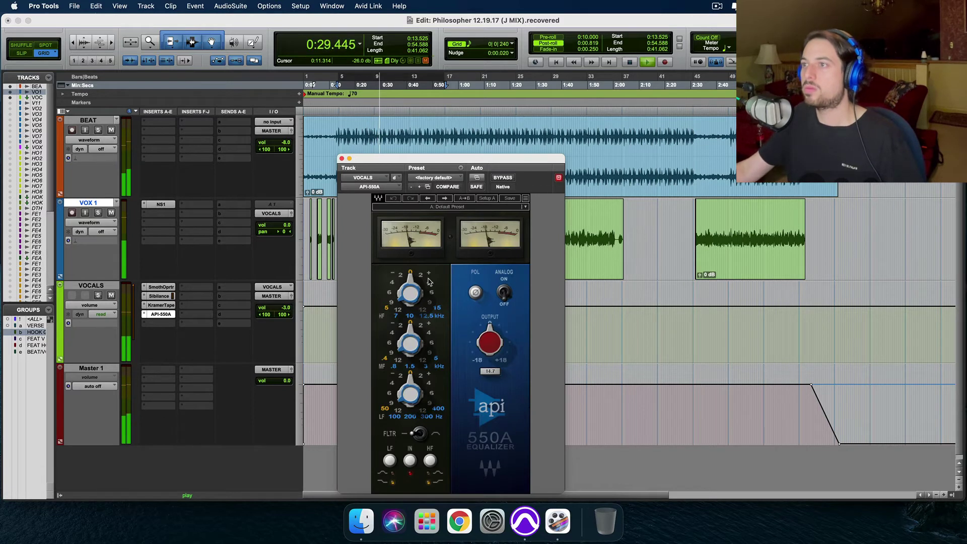
{"action": "left_click_drag", "start_coordinate": [491, 337], "coordinate": [505, 325]}
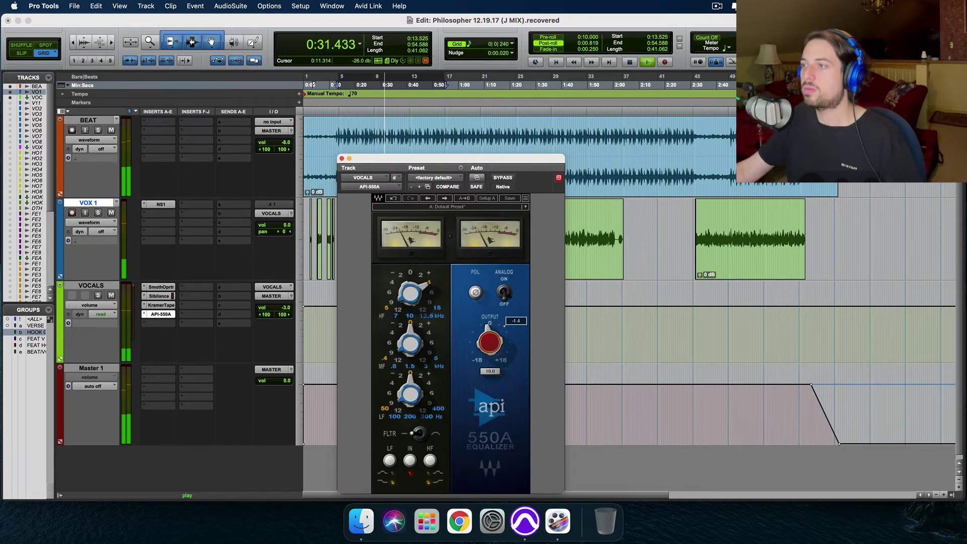
Add CLA Vocals as the fifth insert and set its delay to EIGHT.
{"action": "left_click", "coordinate": [171, 323]}
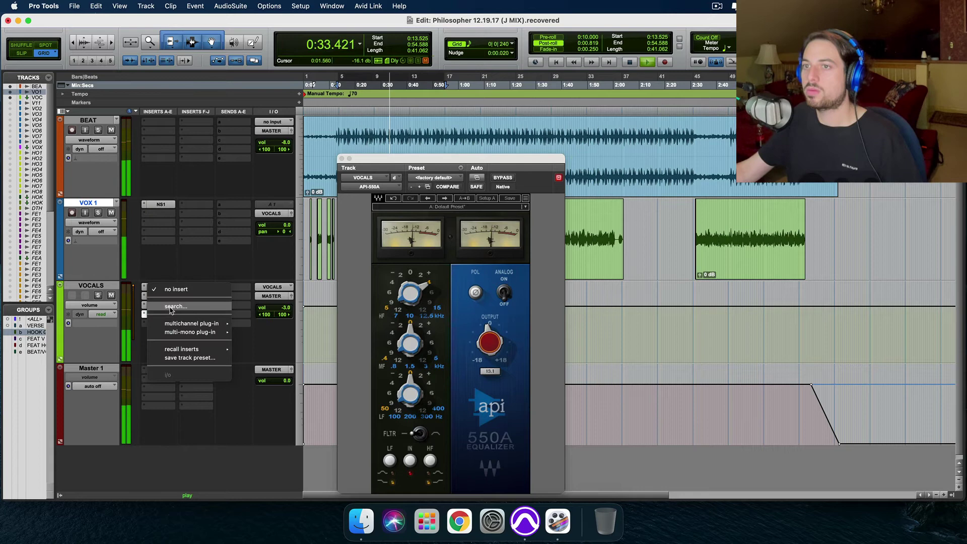
{"action": "left_click", "coordinate": [174, 307]}
{"action": "key", "text": "Escape"}
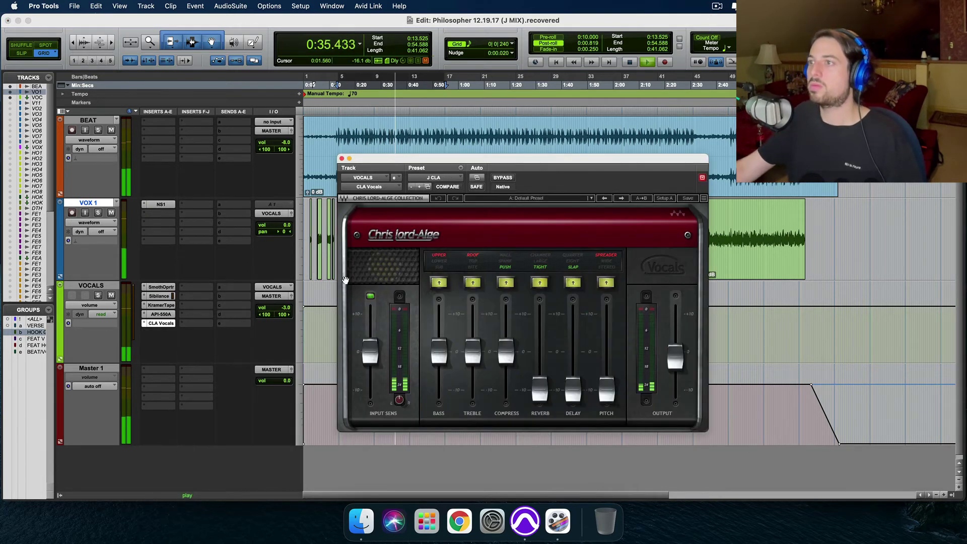
{"action": "left_click", "coordinate": [574, 266]}
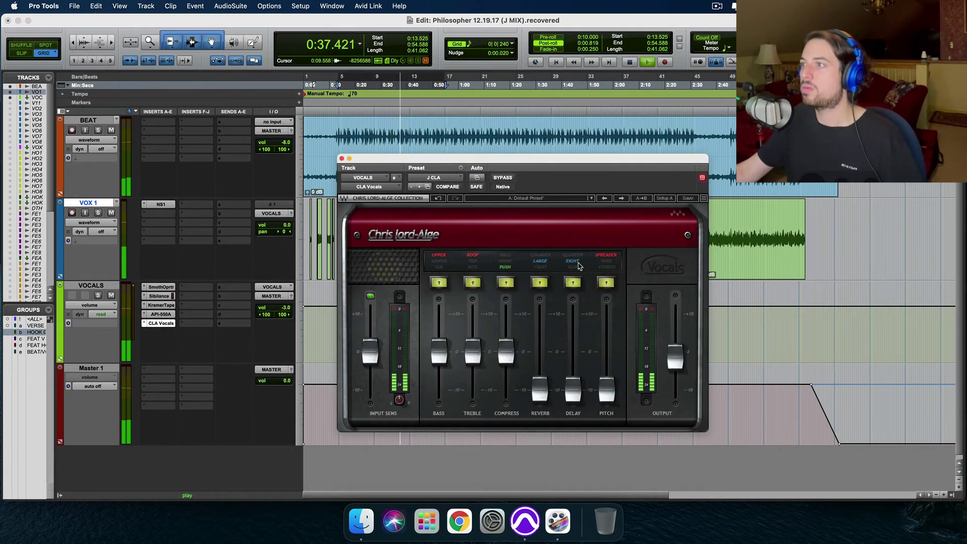
Close CLA Vocals, then bypass and re-enable all VOCALS inserts twice with Alt+Cmd+3, ending active and stopped.
{"action": "left_click", "coordinate": [342, 159]}
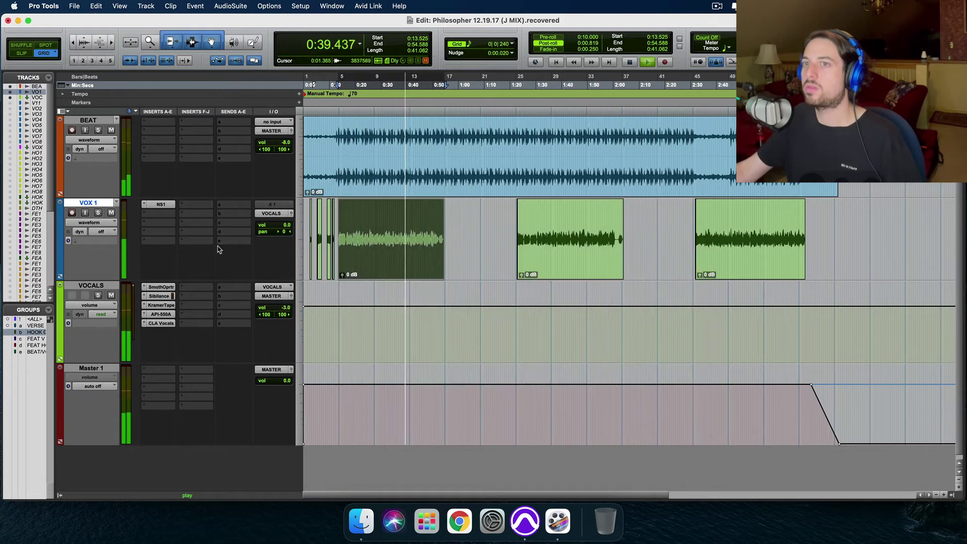
{"action": "left_click", "coordinate": [85, 286]}
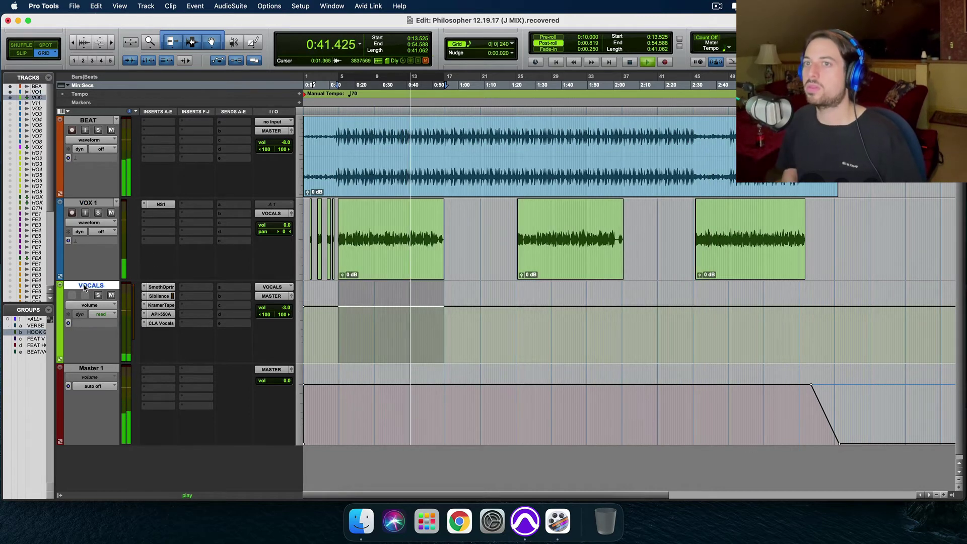
{"action": "key", "text": "alt+super+3"}
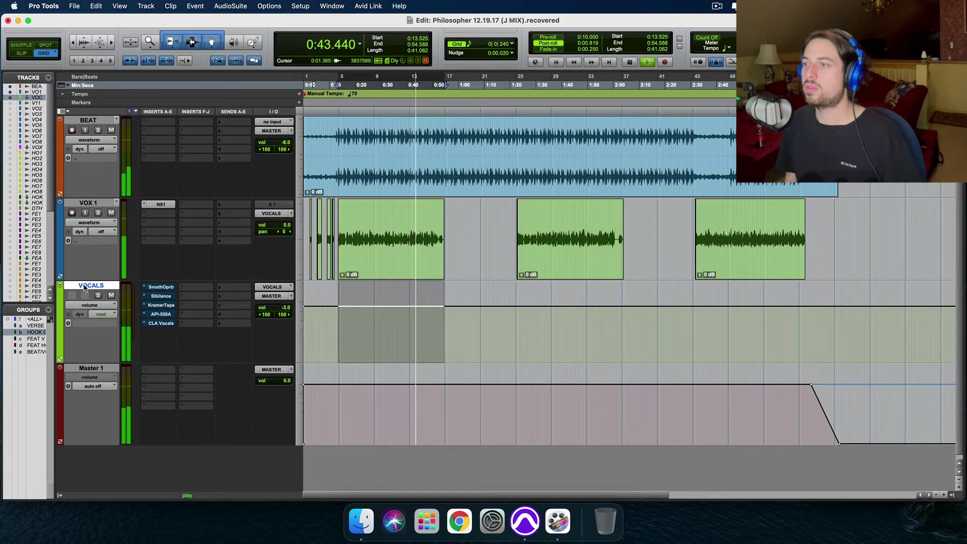
{"action": "key", "text": "alt+super+3"}
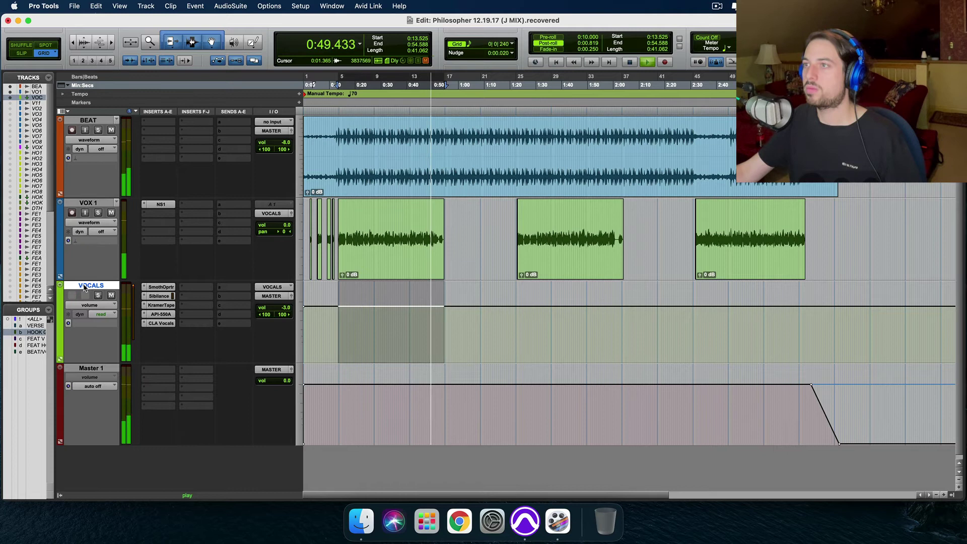
{"action": "key", "text": "alt+super+3"}
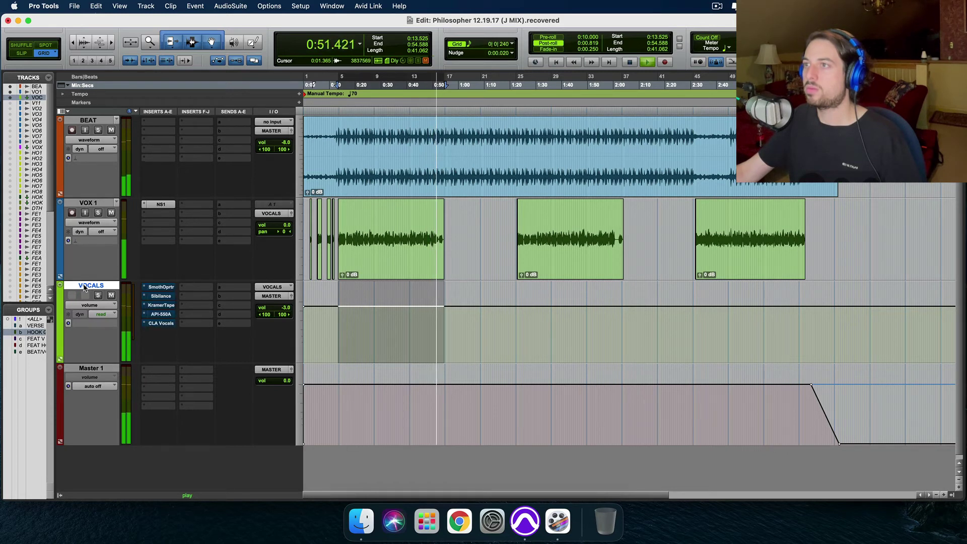
{"action": "key", "text": "alt+super+3"}
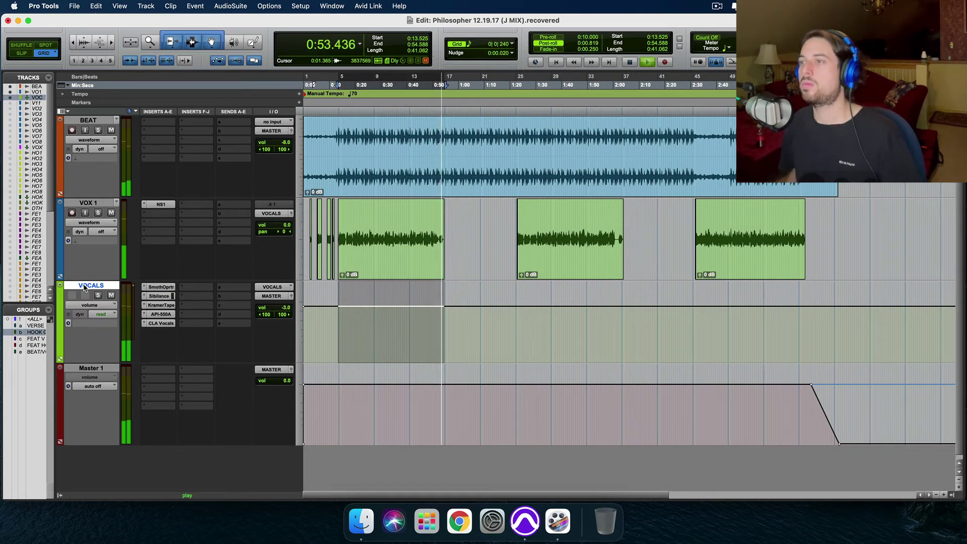
{"action": "key", "text": "space"}
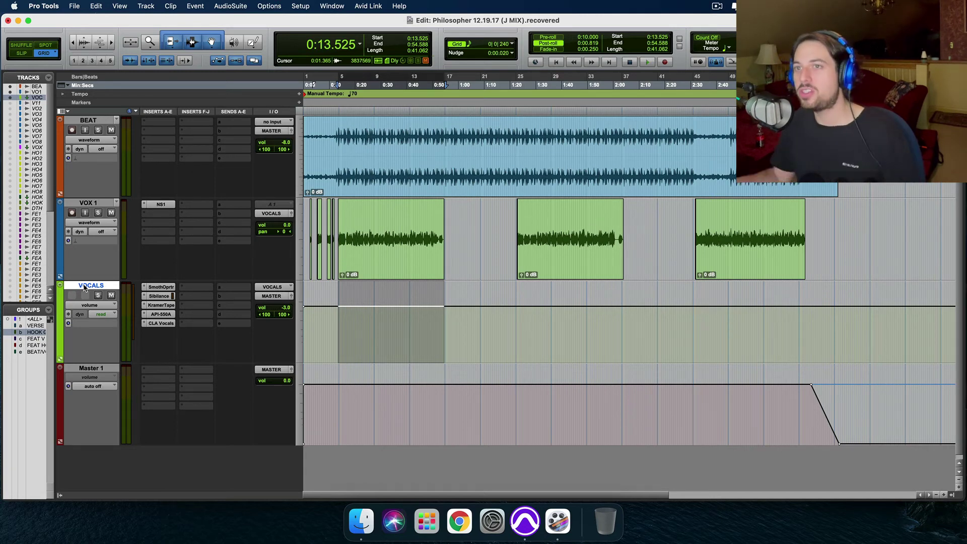
Reopen Smooth Operator and toggle its BYPASS twice during playback, leaving it active, then stop.
{"action": "left_click", "coordinate": [166, 287]}
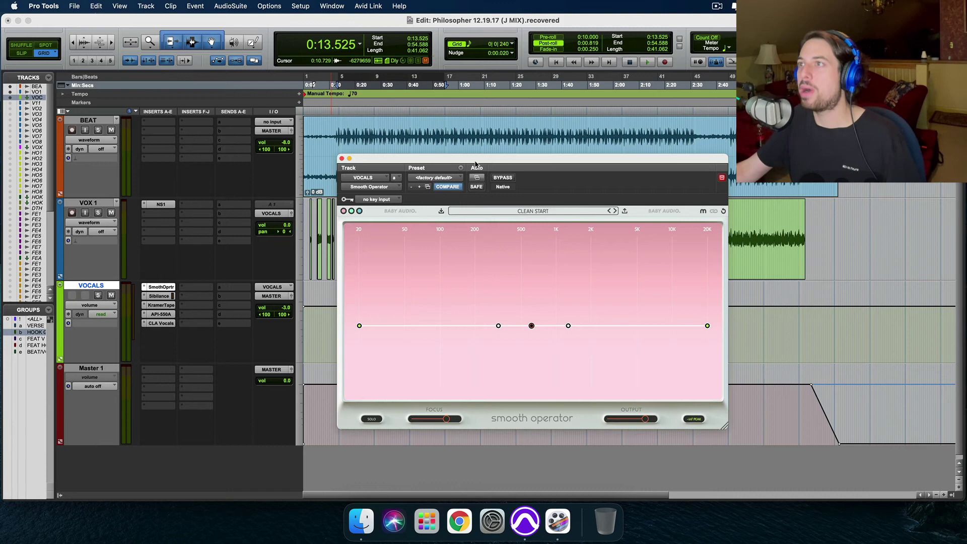
{"action": "left_click_drag", "start_coordinate": [476, 165], "coordinate": [482, 183]}
{"action": "key", "text": "space"}
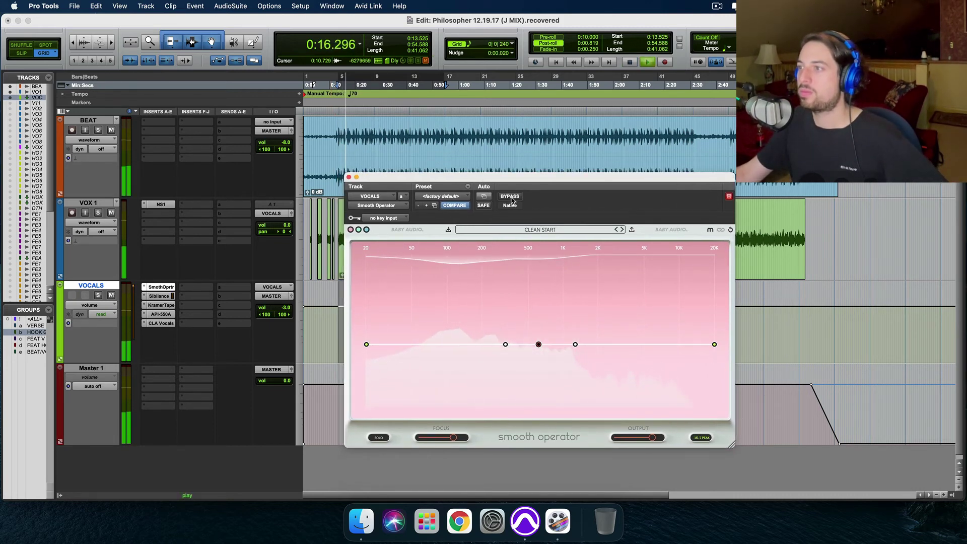
{"action": "left_click", "coordinate": [512, 200]}
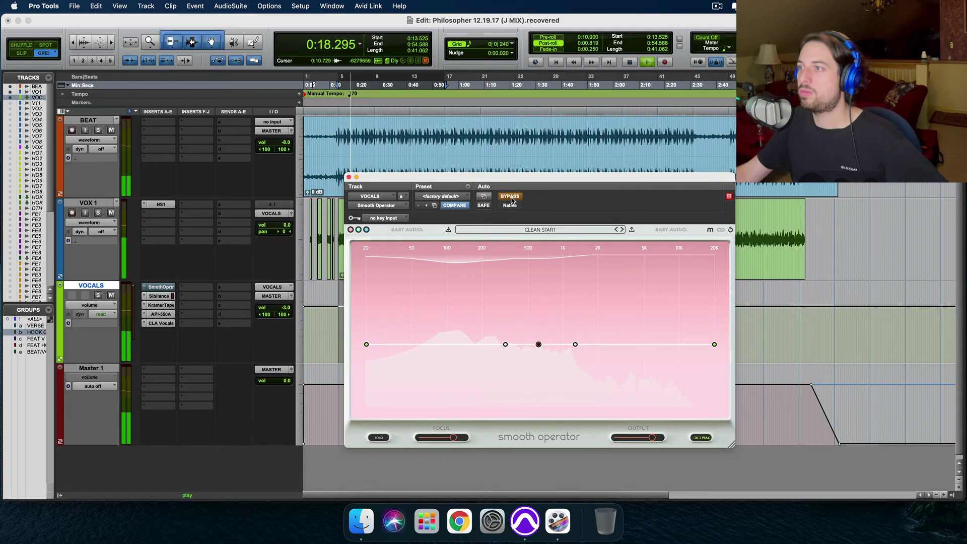
{"action": "left_click", "coordinate": [512, 200]}
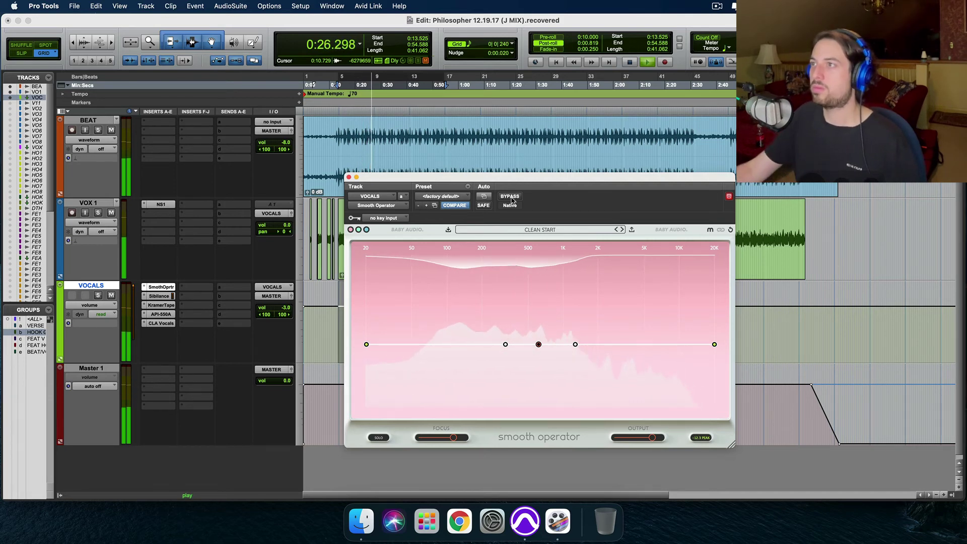
{"action": "left_click", "coordinate": [512, 200]}
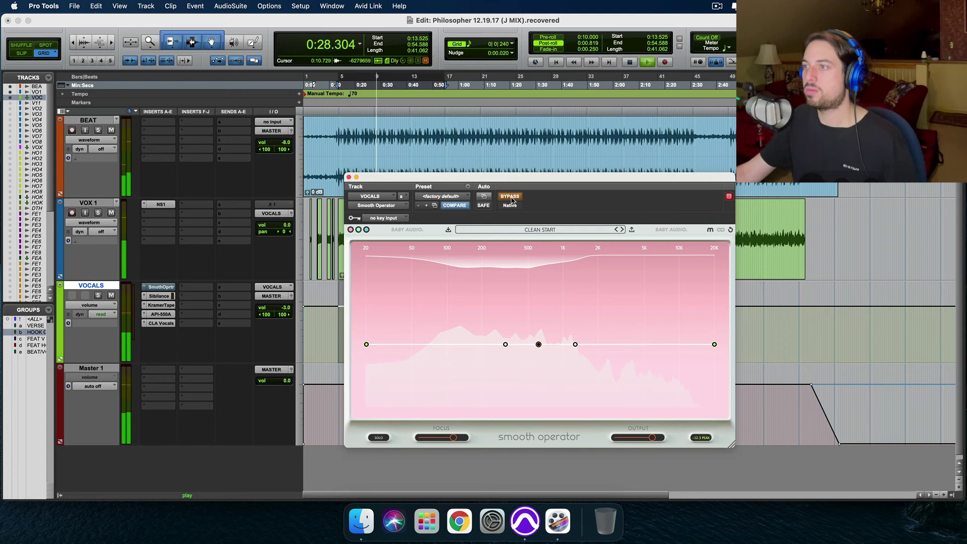
{"action": "left_click", "coordinate": [511, 200]}
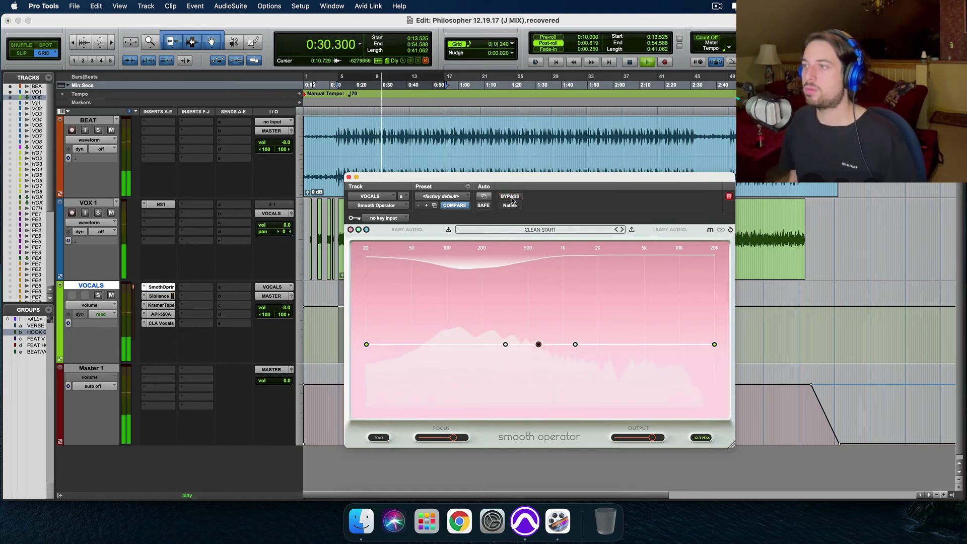
{"action": "key", "text": "space"}
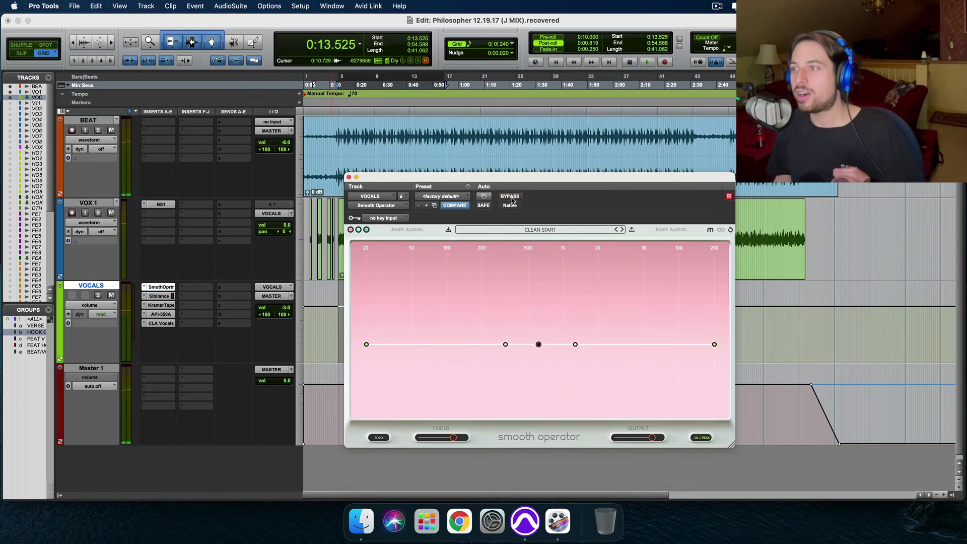